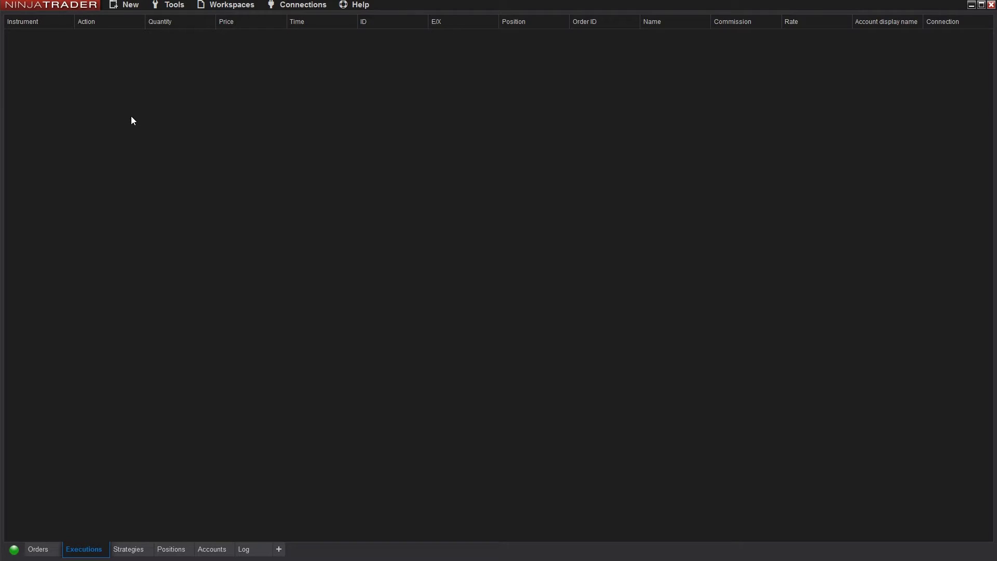
Start a new chart with USDJPY as its 30-minute data series
left_click(130, 6)
left_click(171, 83)
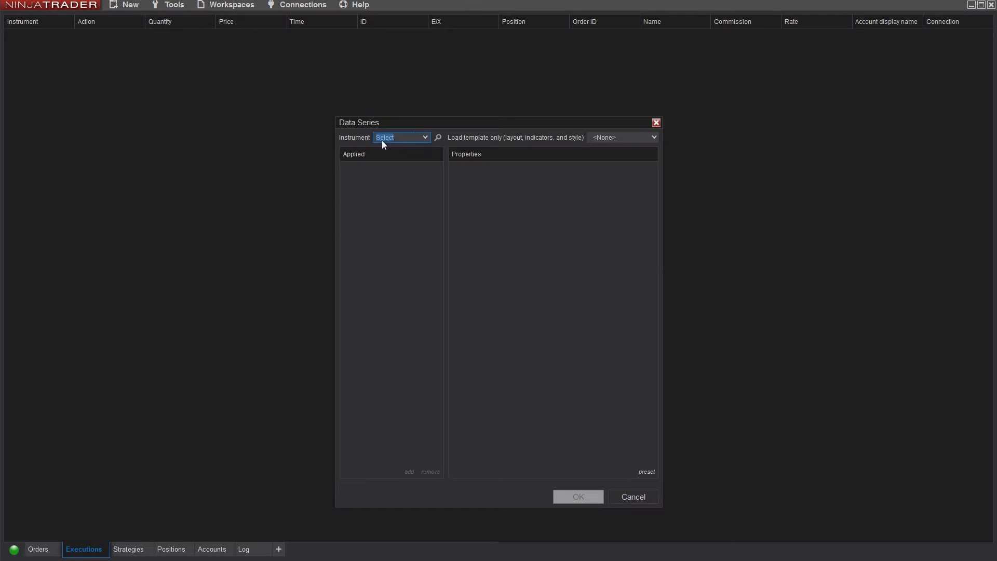
left_click(423, 138)
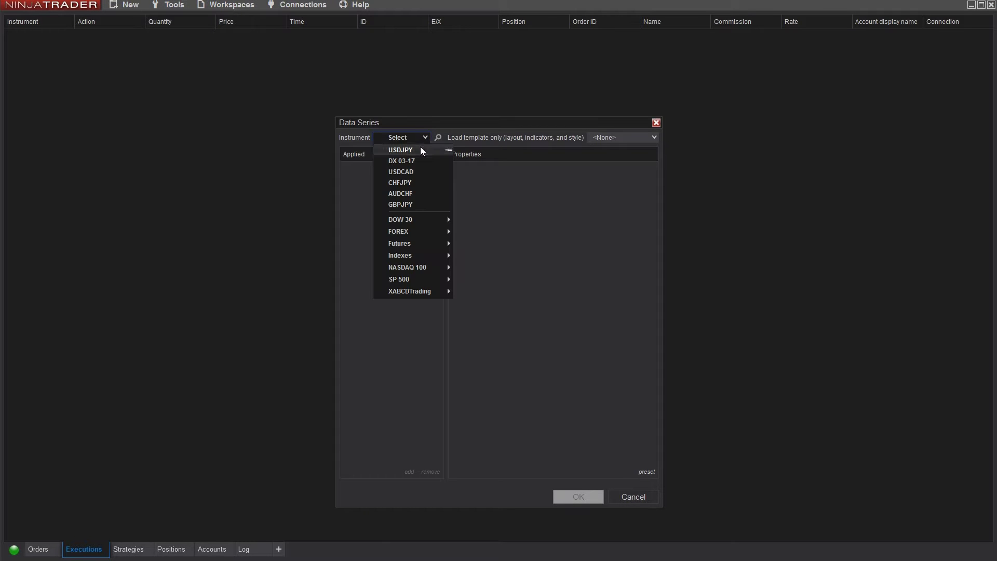
left_click(420, 149)
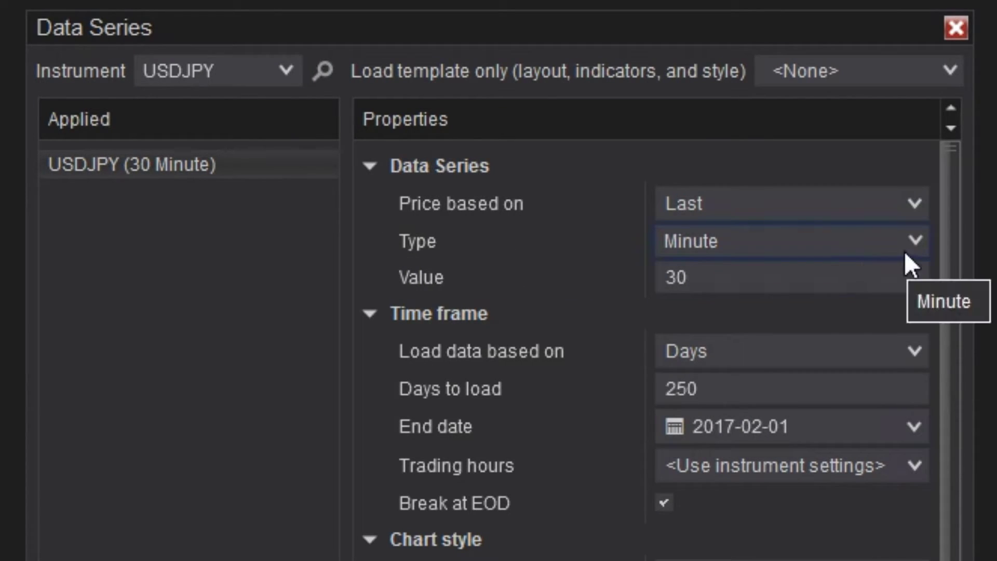
left_click(759, 270)
left_click_drag(758, 270, 474, 282)
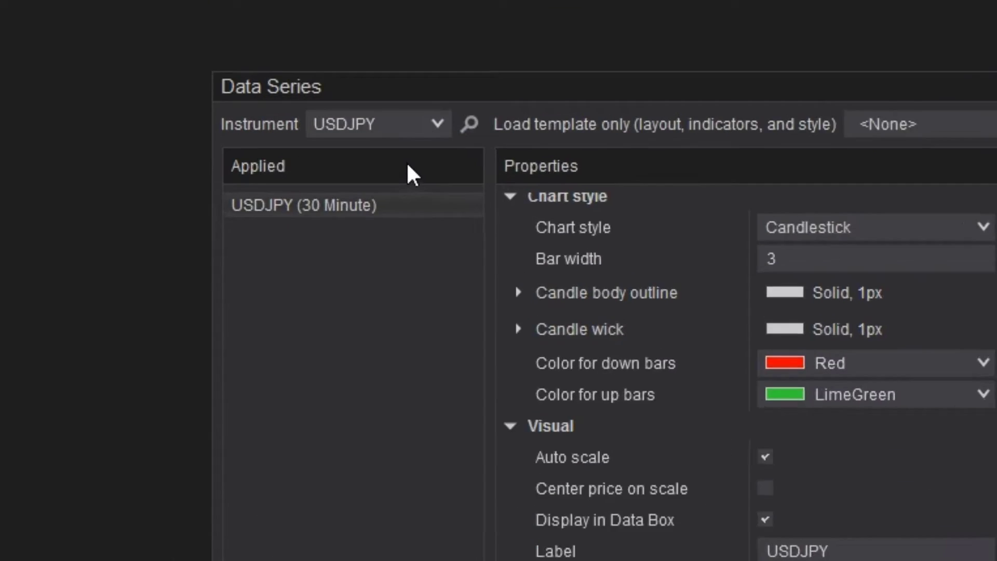
Enter DX 03-17 as a second instrument and select its 30-minute series
left_click(411, 140)
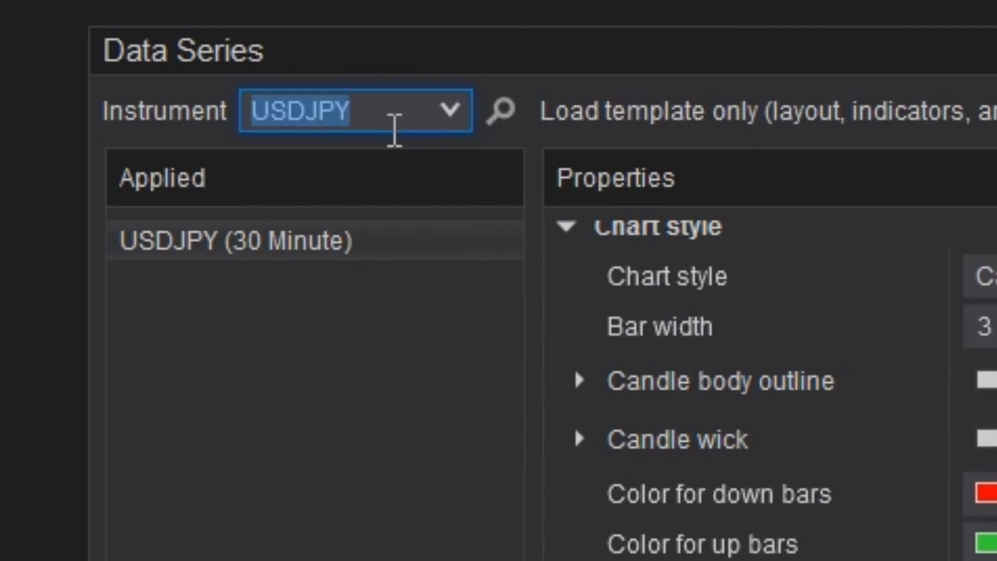
type("DX 03-17")
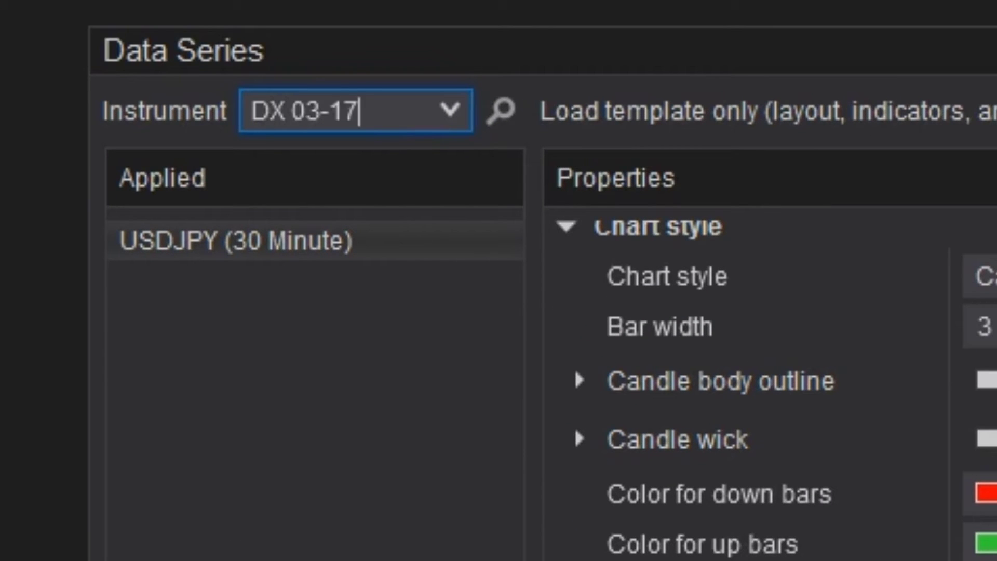
key("Return")
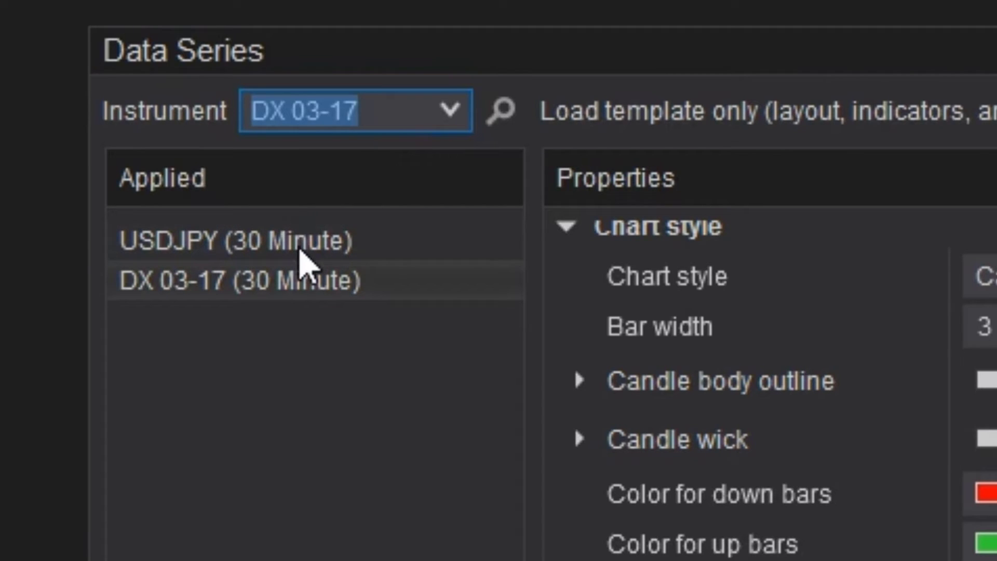
left_click(320, 291)
scroll(841, 319, "up", 5)
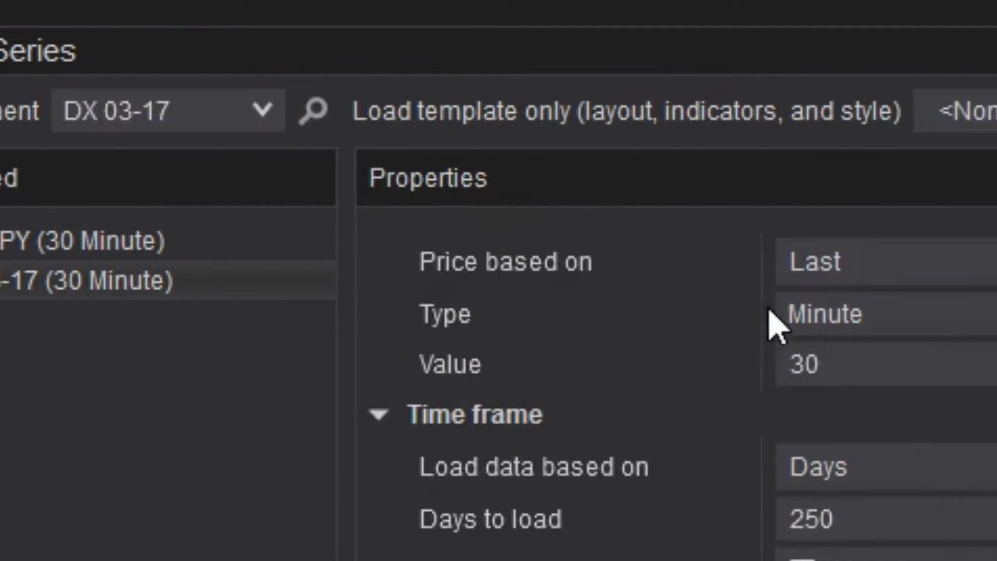
left_click(748, 403)
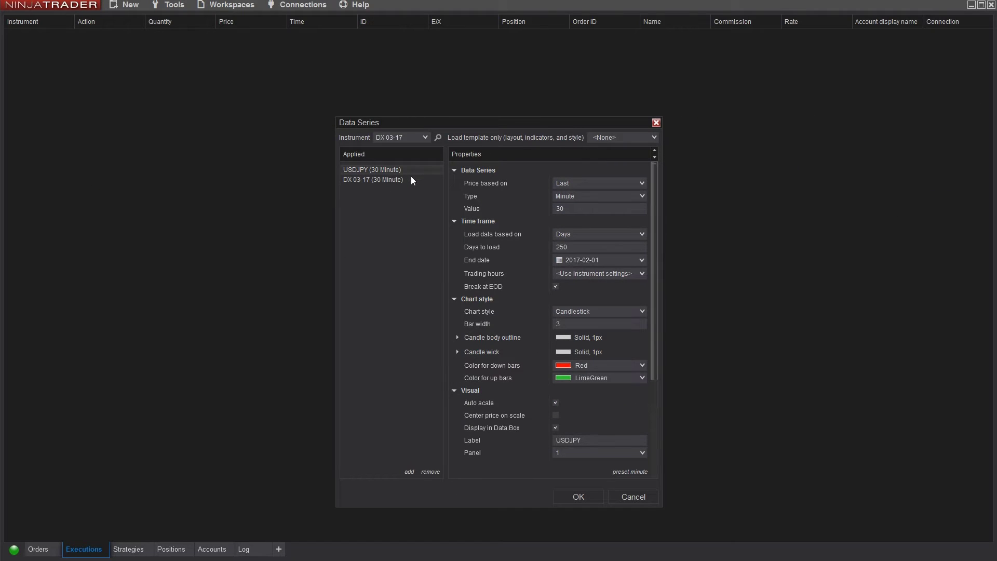
left_click(412, 179)
mouse_move(391, 534)
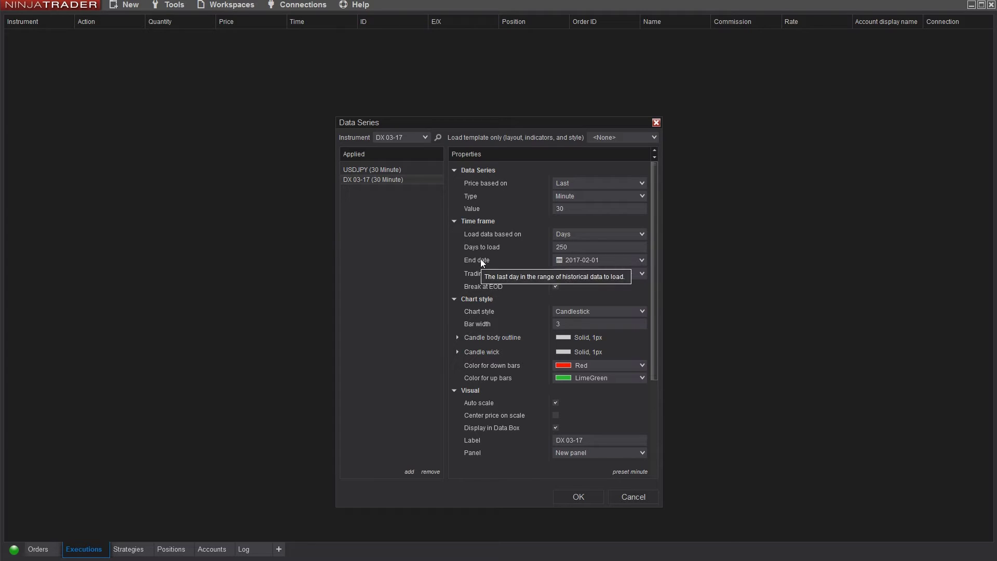
Give DX 03-17 Cyan down bars and GreenYellow up bars, with Auto scale unchecked
left_click(613, 365)
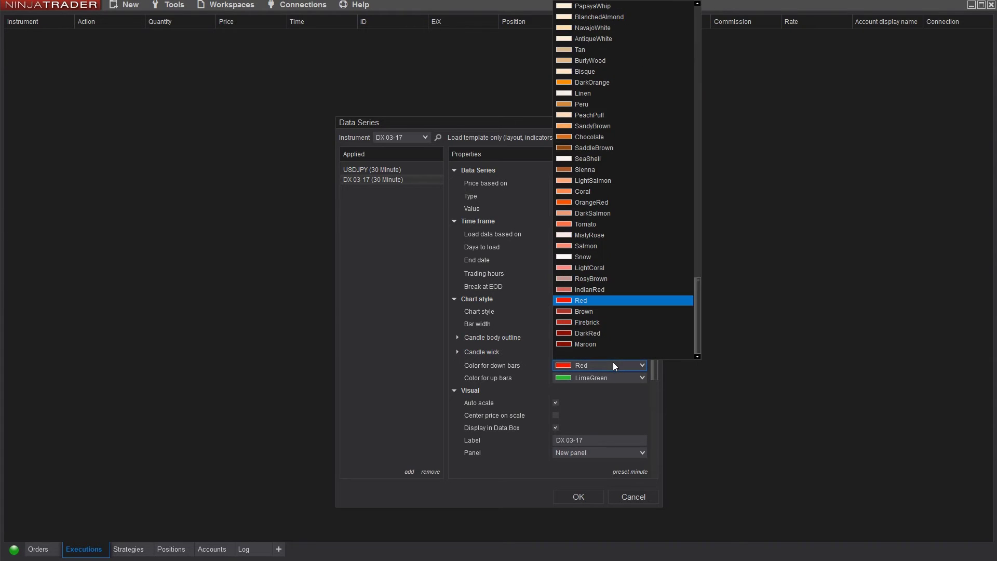
scroll(622, 273, "up", 3)
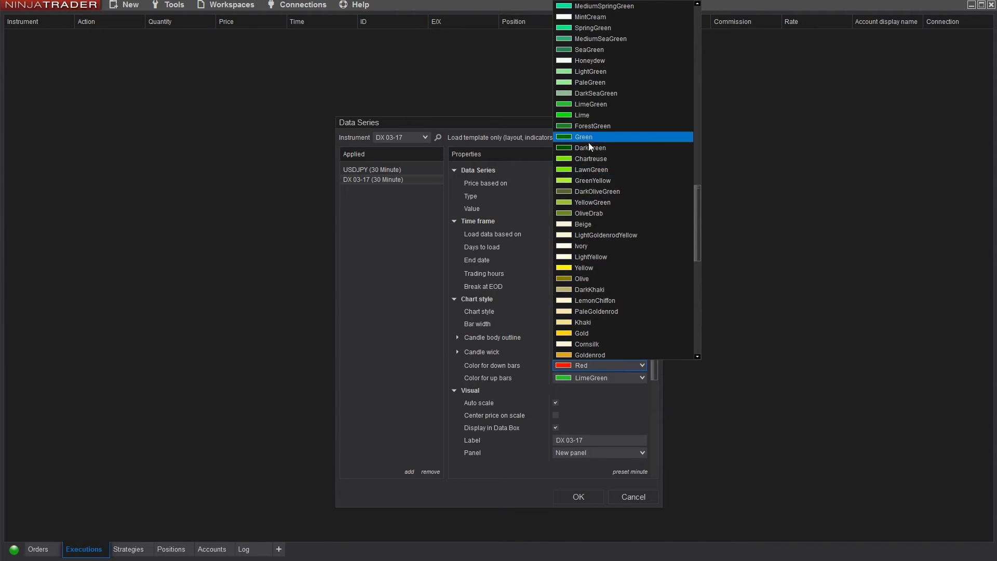
scroll(594, 122, "up", 5)
left_click(596, 62)
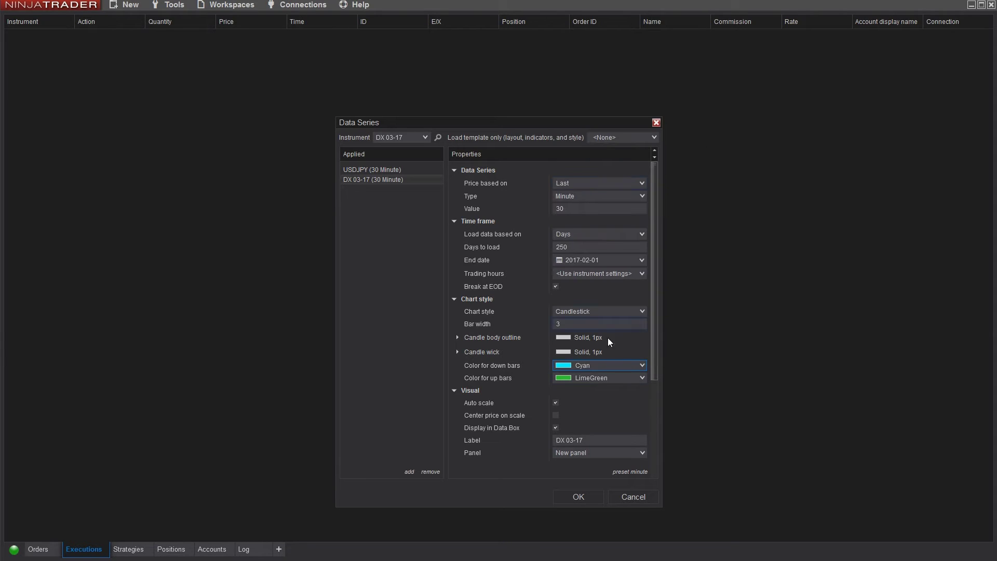
left_click(619, 373)
left_click(620, 376)
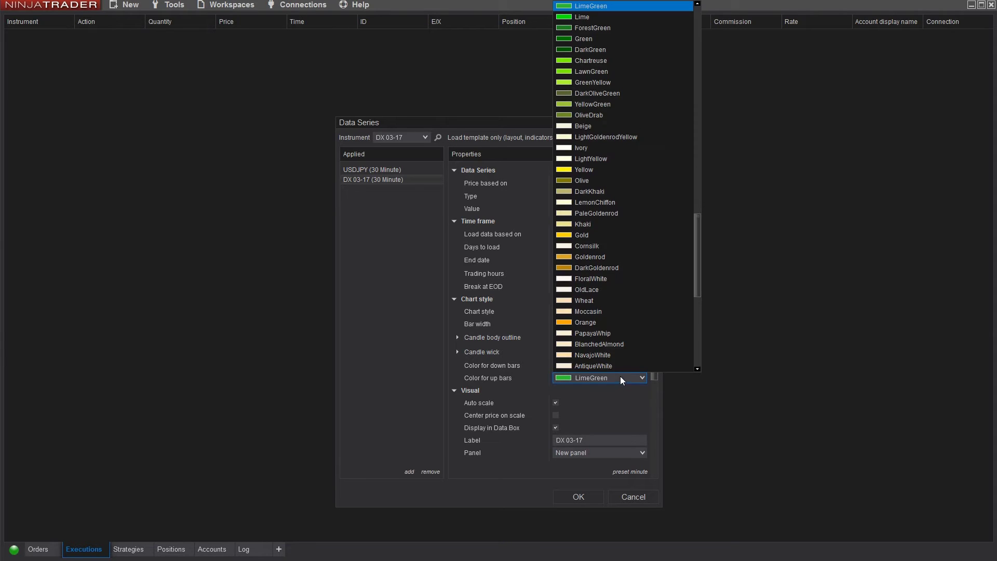
left_click(590, 71)
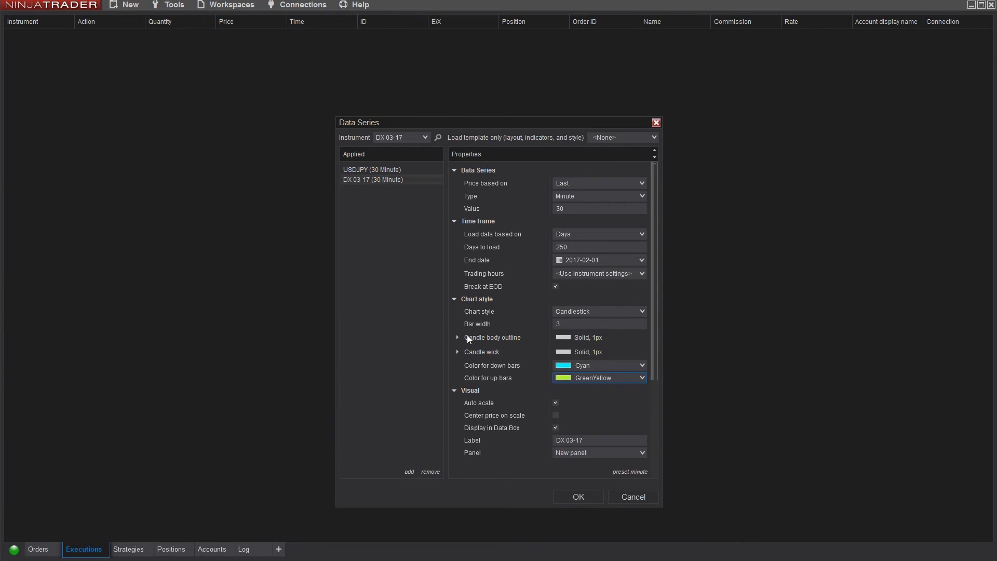
left_click(576, 447)
Set DX 03-17 scale justification to Overlay and place it in Panel 1
scroll(639, 446, "down", 3)
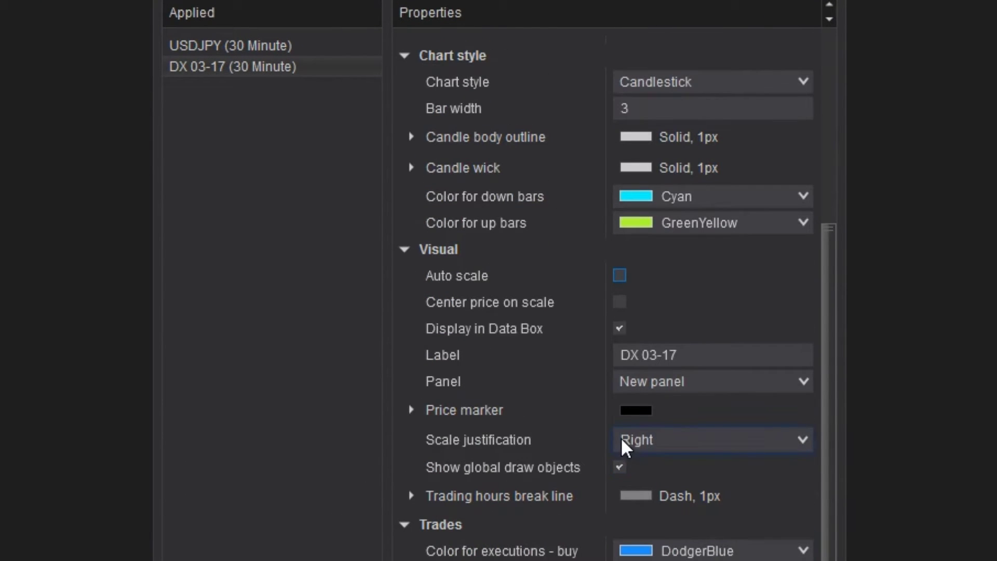
left_click(648, 436)
left_click(654, 501)
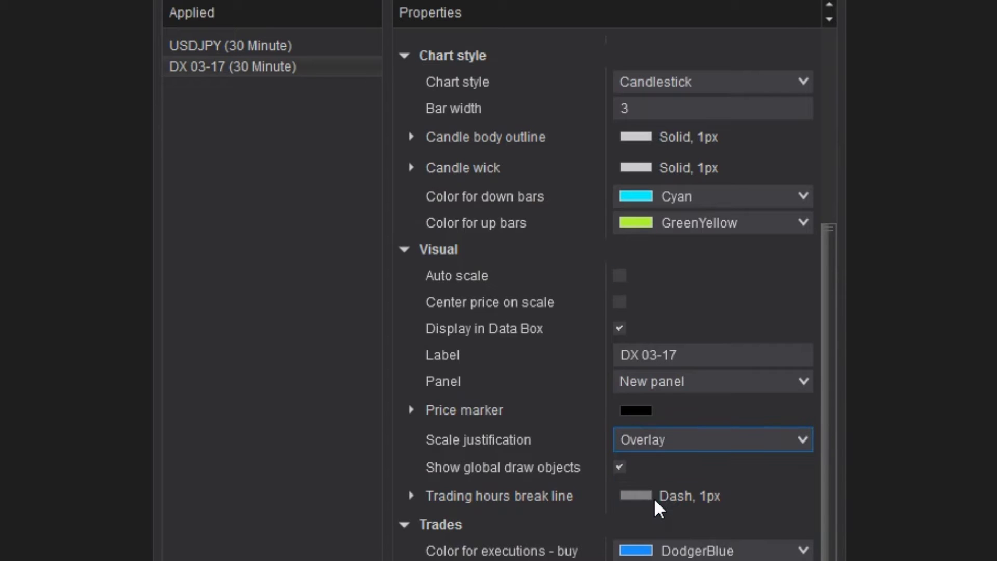
left_click(646, 379)
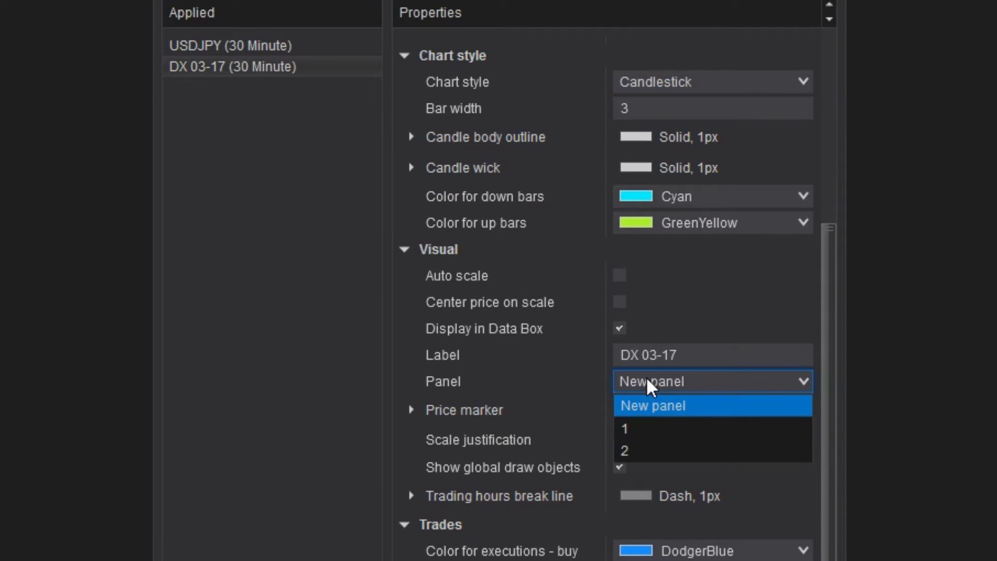
left_click(650, 425)
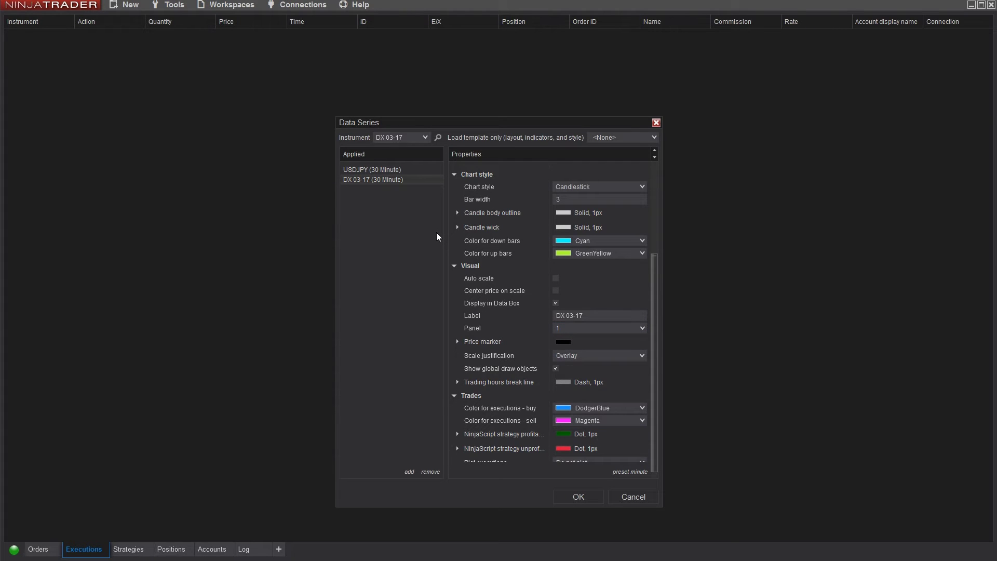
Compare the USDJPY and DX 03-17 settings, then confirm the Data Series dialog
left_click(400, 170)
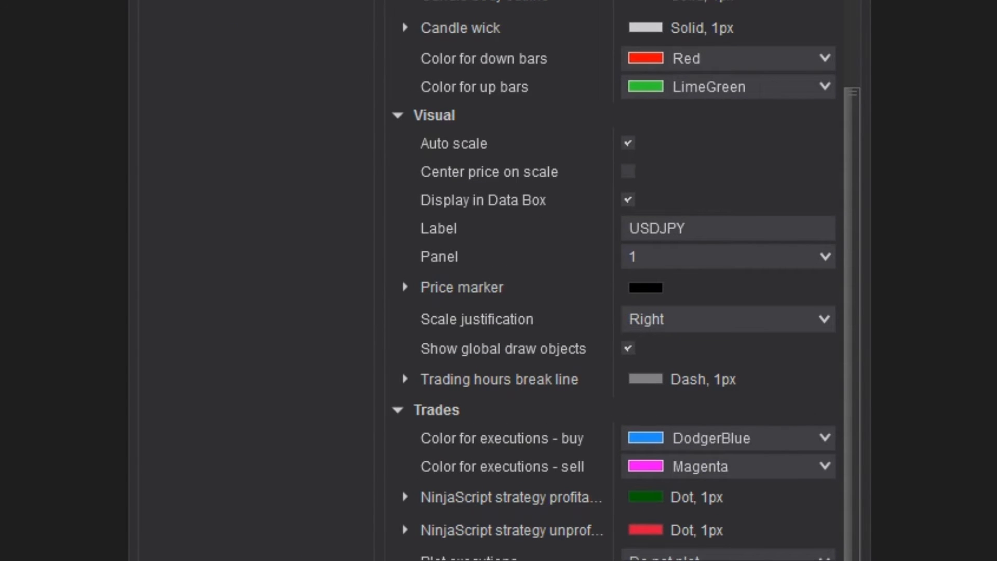
key("Up")
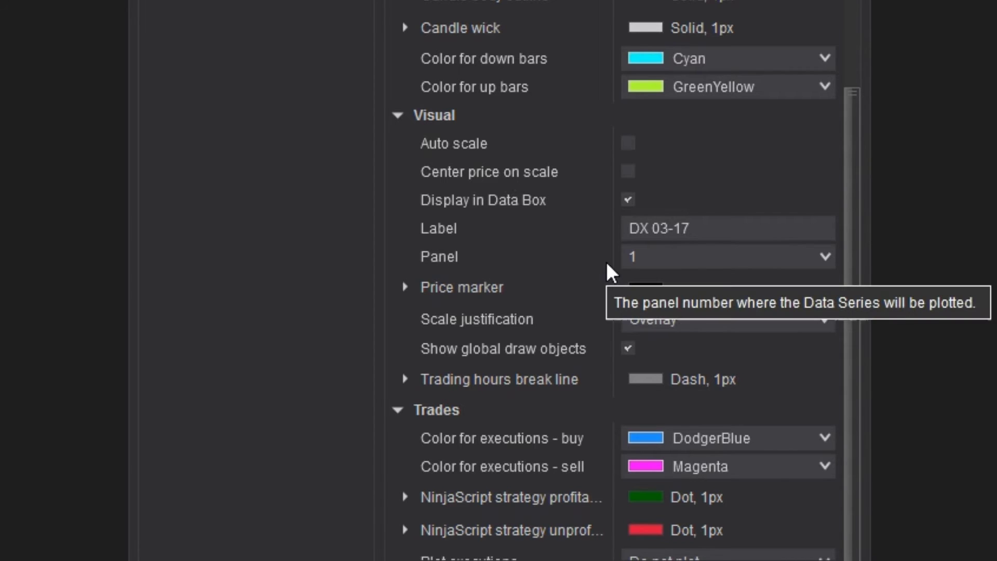
mouse_move(600, 328)
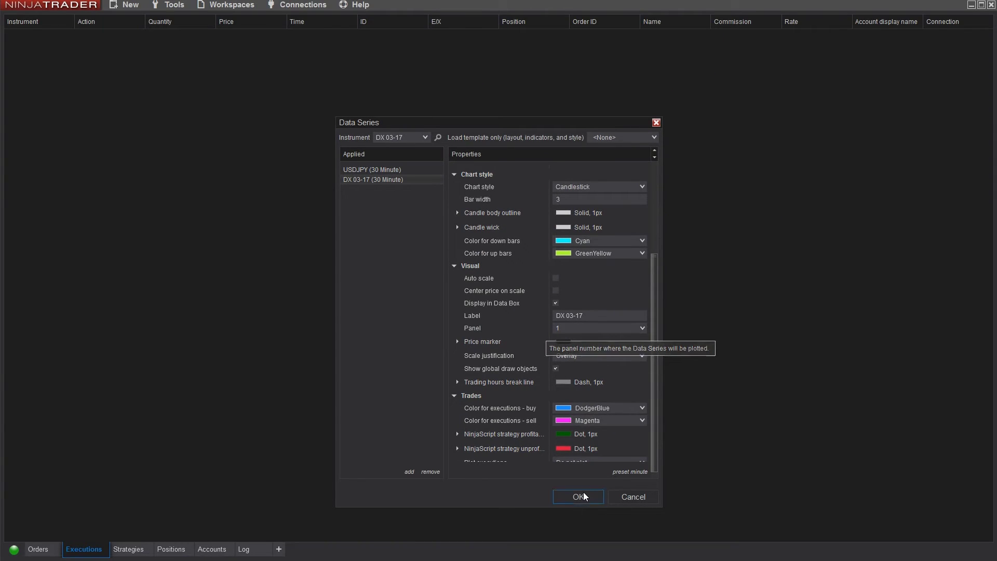
left_click(582, 494)
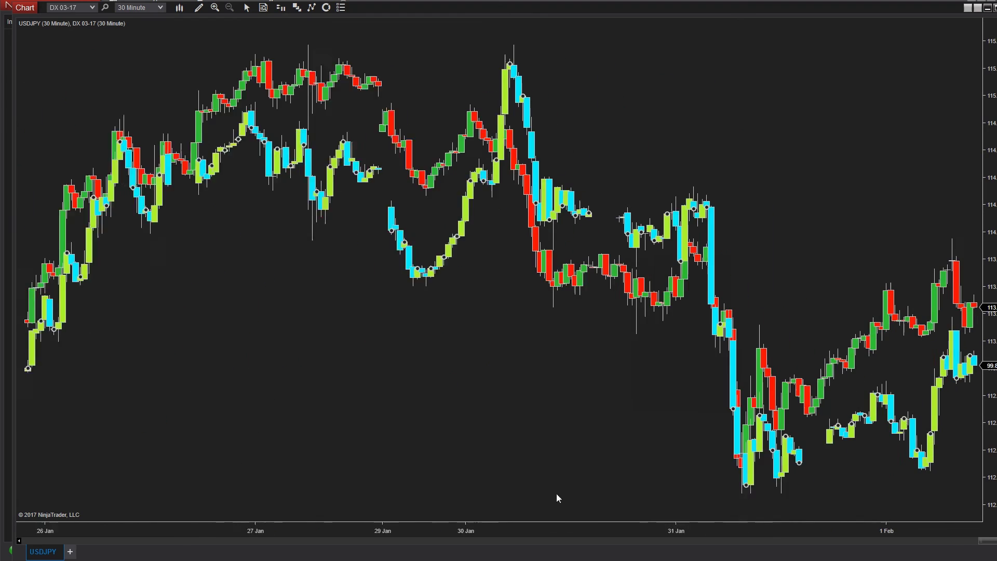
Select and deselect the DX 03-17 candles, then bring up the chart's context menu
left_click(403, 280)
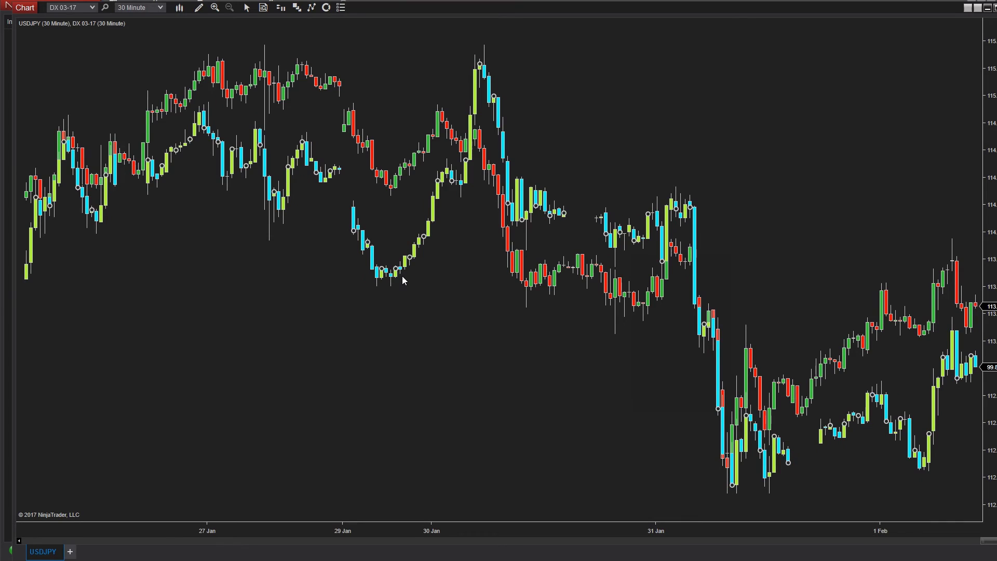
left_click(375, 346)
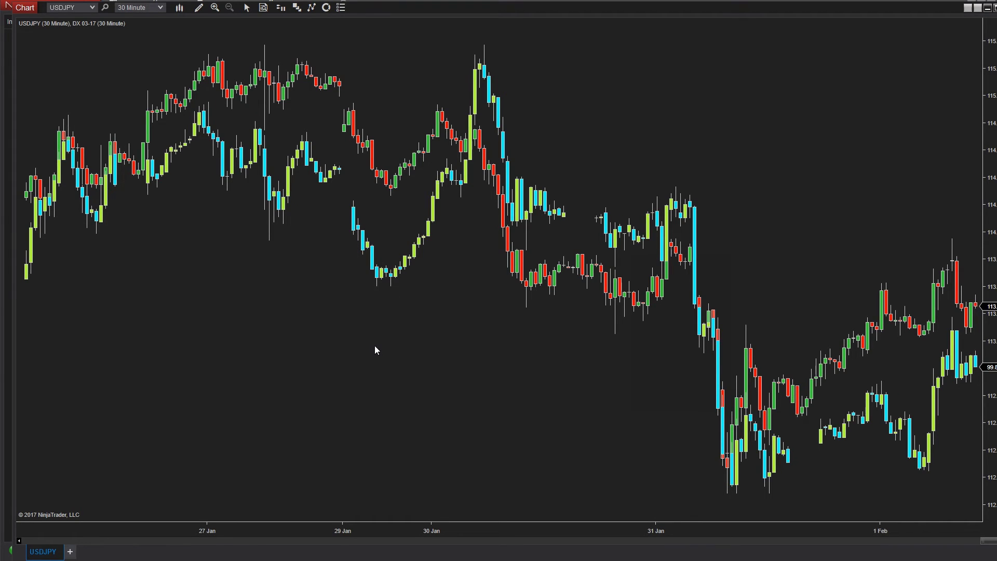
right_click(169, 263)
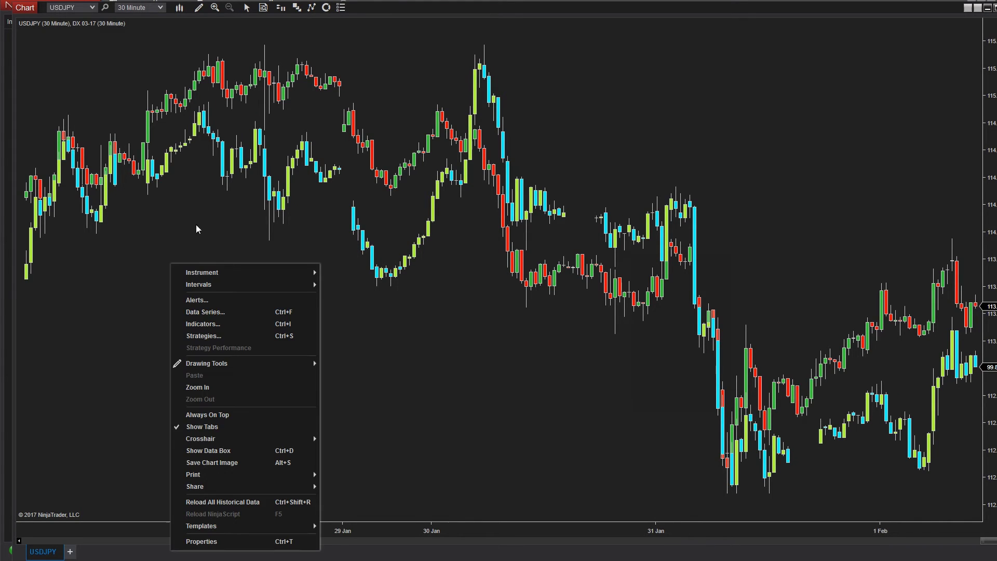
Move DX 03-17 to a new lower panel, apply, then return it to Panel 1
left_click(209, 313)
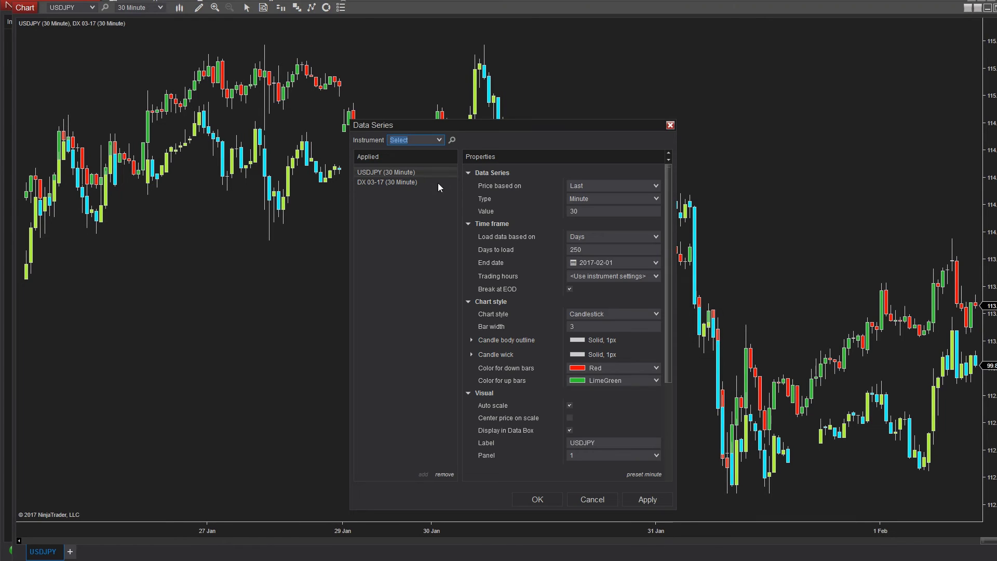
left_click_drag(442, 132, 173, 74)
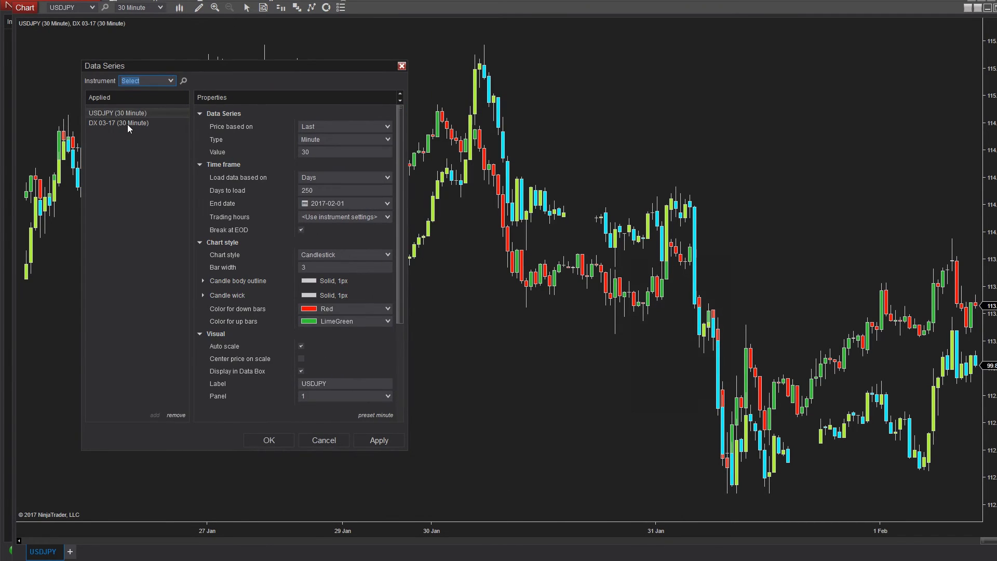
left_click(126, 124)
scroll(334, 330, "down", 3)
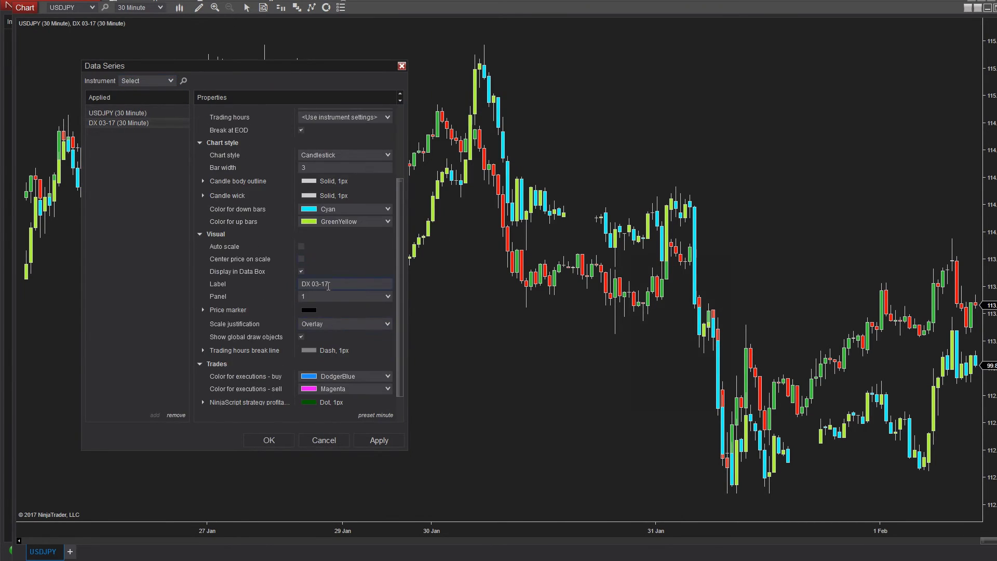
left_click(325, 294)
left_click(322, 314)
left_click(372, 441)
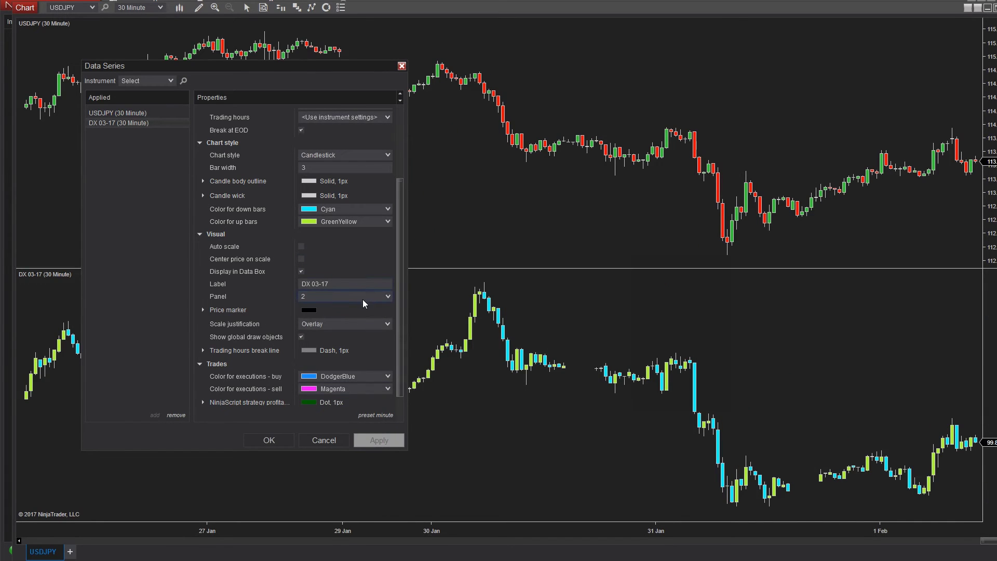
left_click(363, 299)
left_click(379, 440)
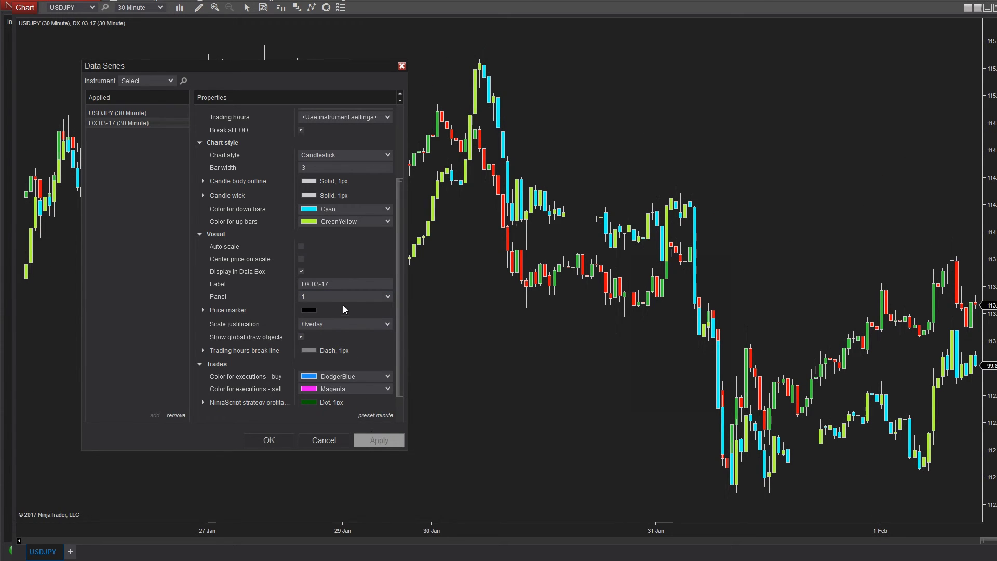
Apply a Right scale justification to DX 03-17
left_click(342, 324)
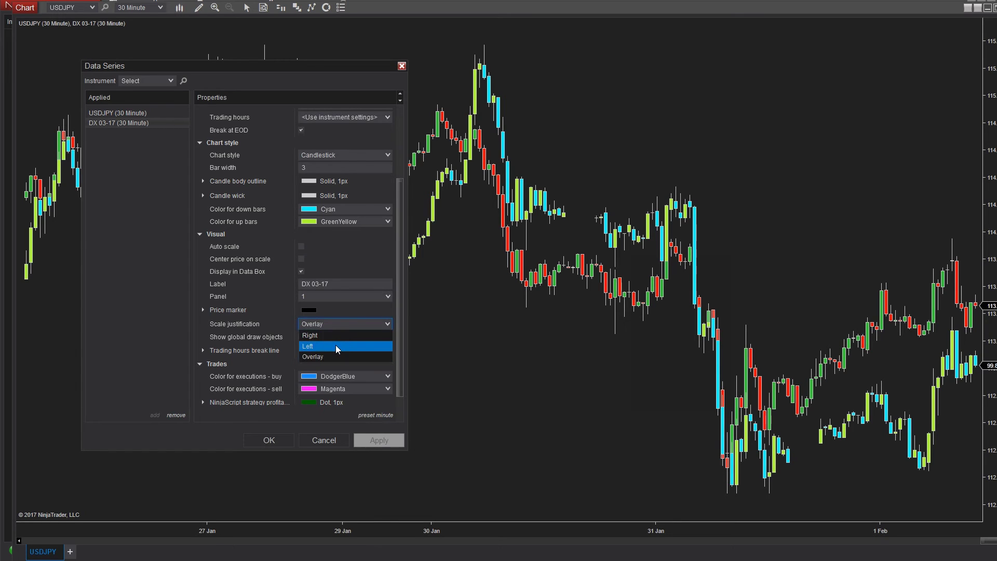
left_click(335, 336)
left_click(371, 441)
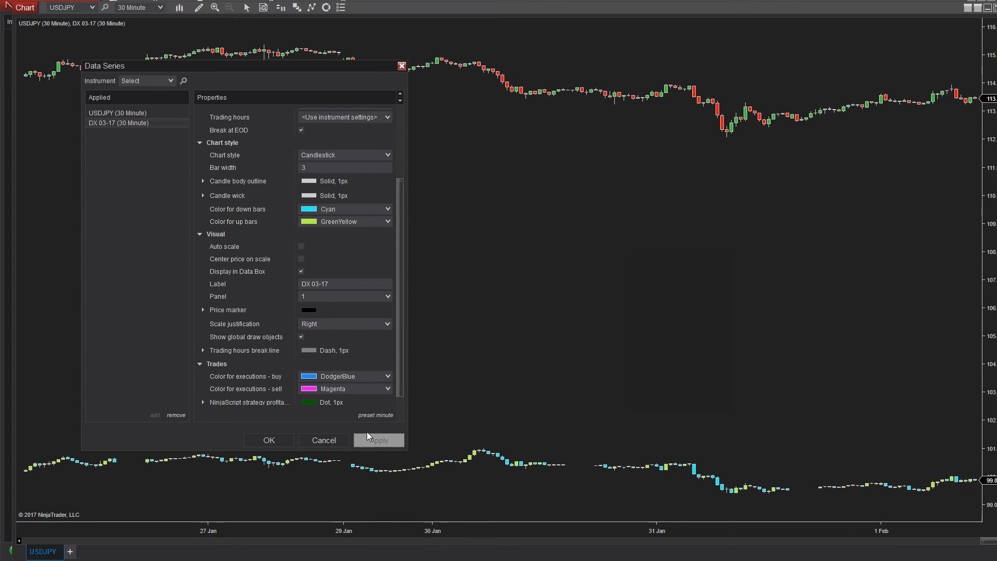
Restore DX 03-17 to Overlay scaling, check USDJPY, apply and close the settings
left_click(328, 322)
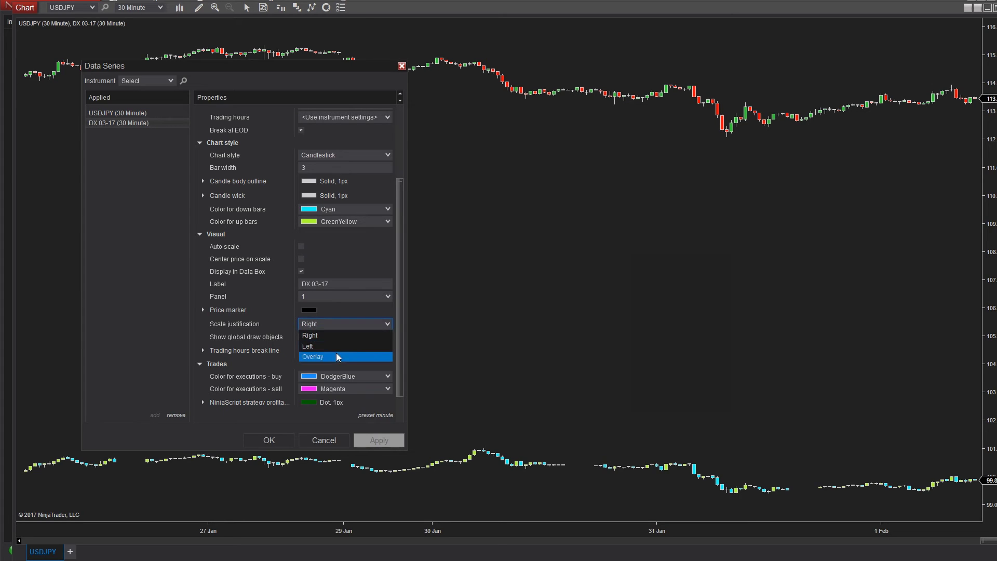
left_click(337, 357)
left_click(125, 115)
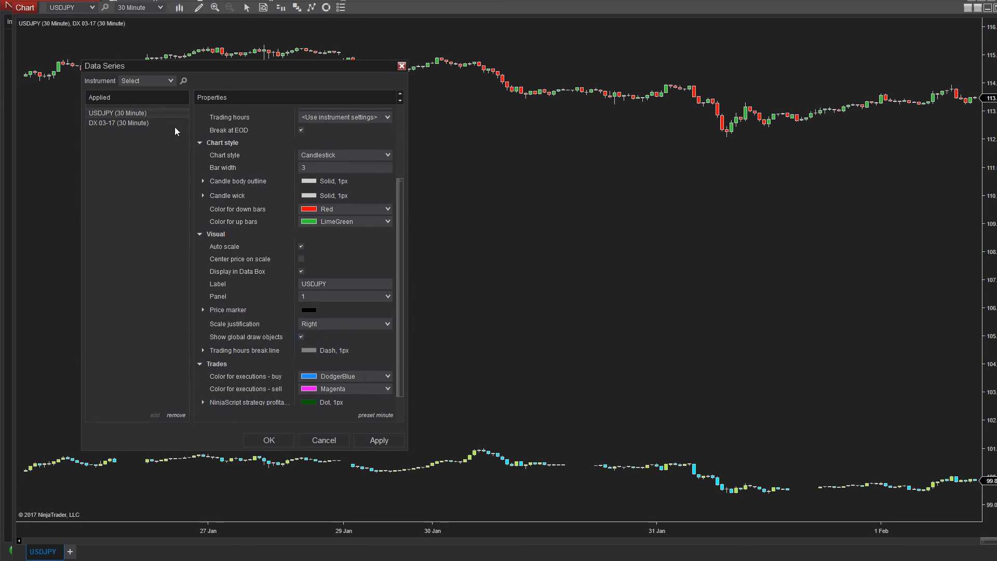
left_click(147, 121)
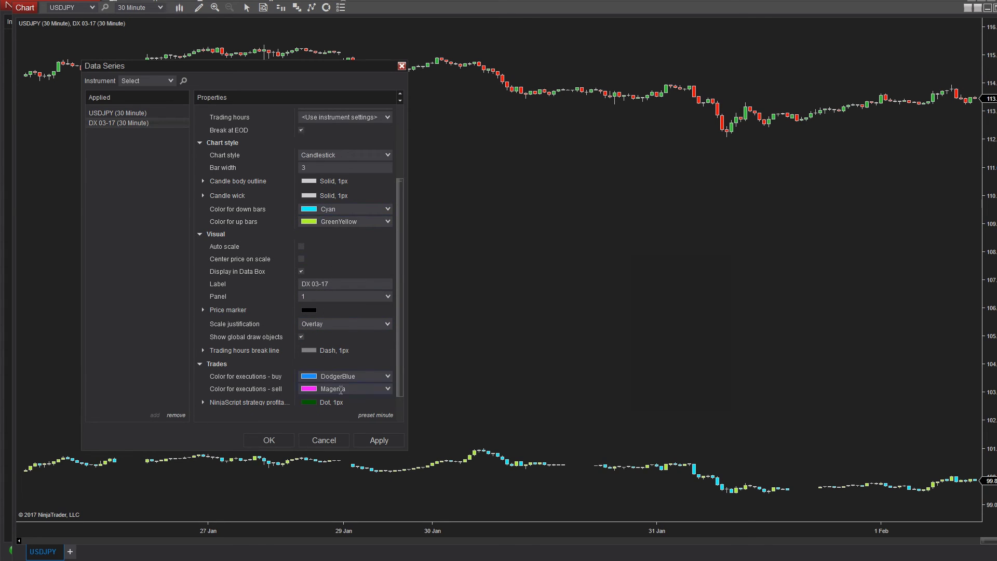
left_click(365, 435)
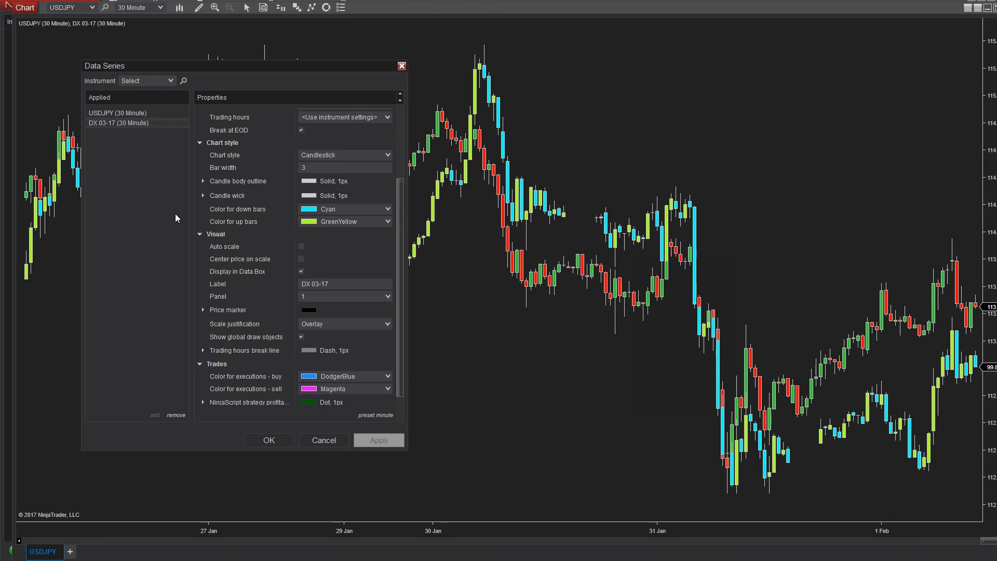
left_click(262, 440)
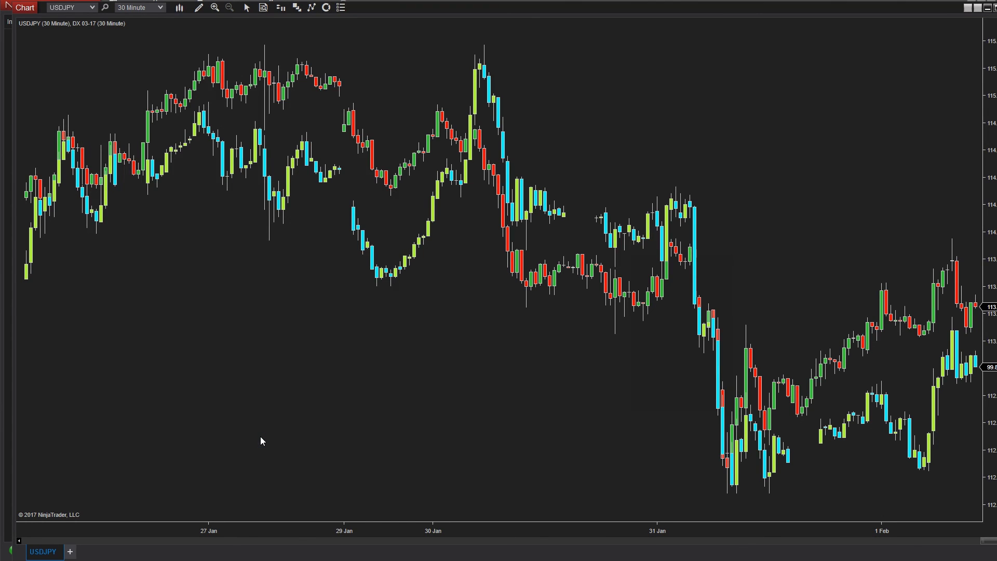